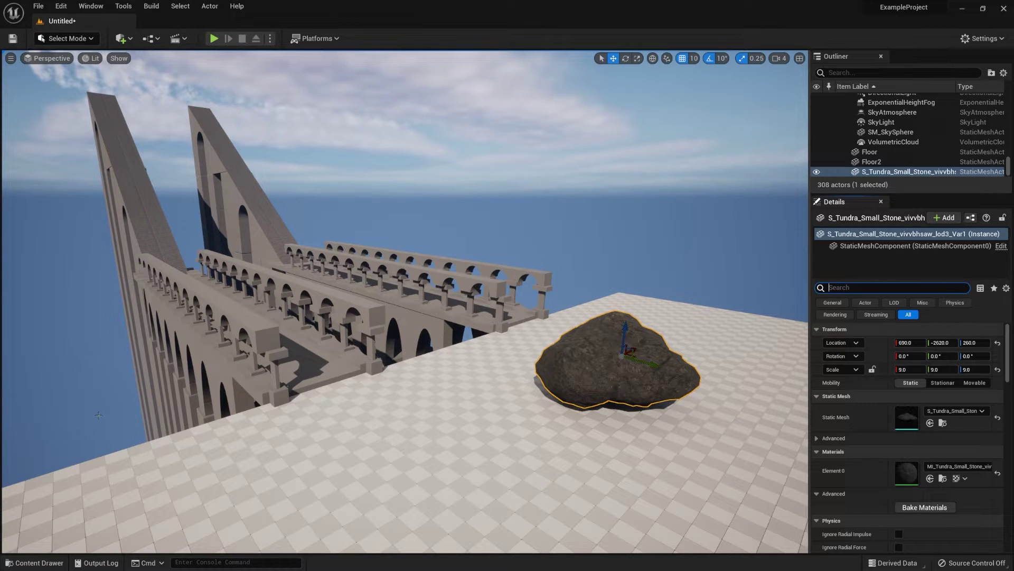
# Examine the large stone and the Albedo settings in its material instance, then close the material editor.
pyautogui.moveTo(98, 415); pyautogui.dragTo(99, 420, button='right')
pyautogui.moveTo(459, 332); pyautogui.dragTo(562, 329, button='right')
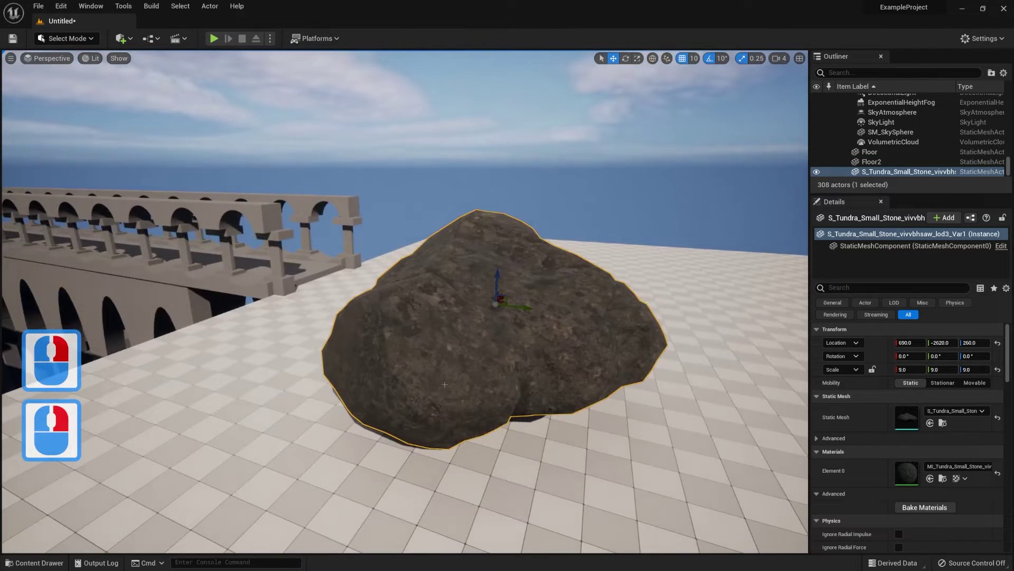
pyautogui.click(122, 38)
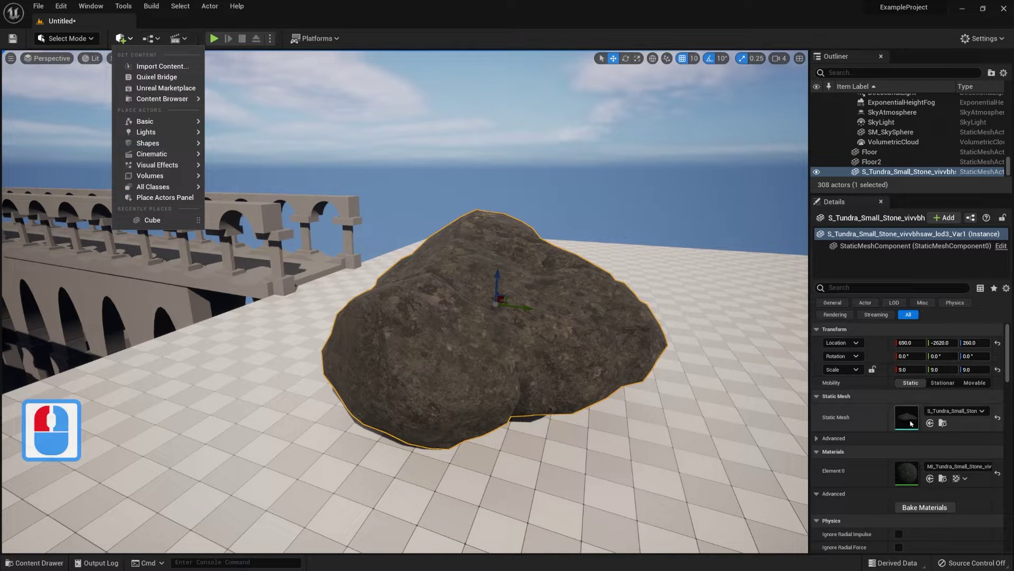
pyautogui.doubleClick(909, 471)
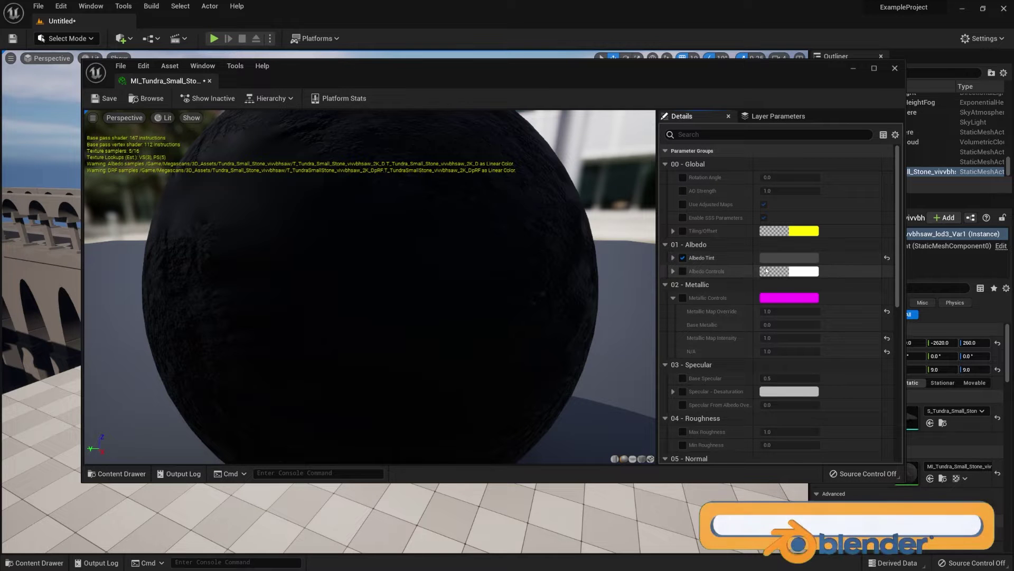
pyautogui.click(895, 71)
pyautogui.click(557, 317)
pyautogui.moveTo(555, 318)
pyautogui.mouseDown(button='right')
pyautogui.moveTo(496, 301)
pyautogui.moveTo(552, 320)
pyautogui.mouseUp(button='right')
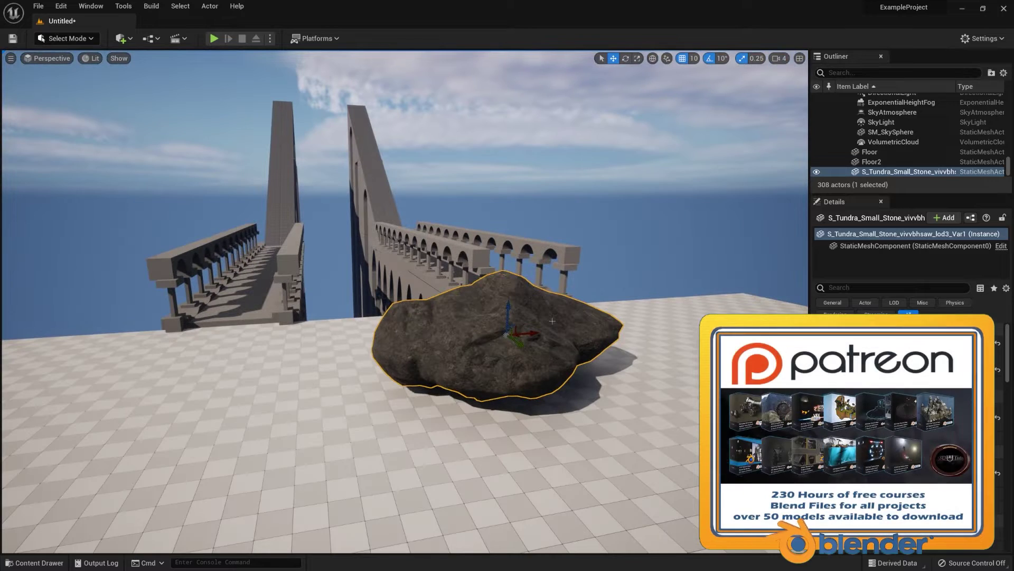
pyautogui.moveTo(552, 320); pyautogui.dragTo(267, 366)
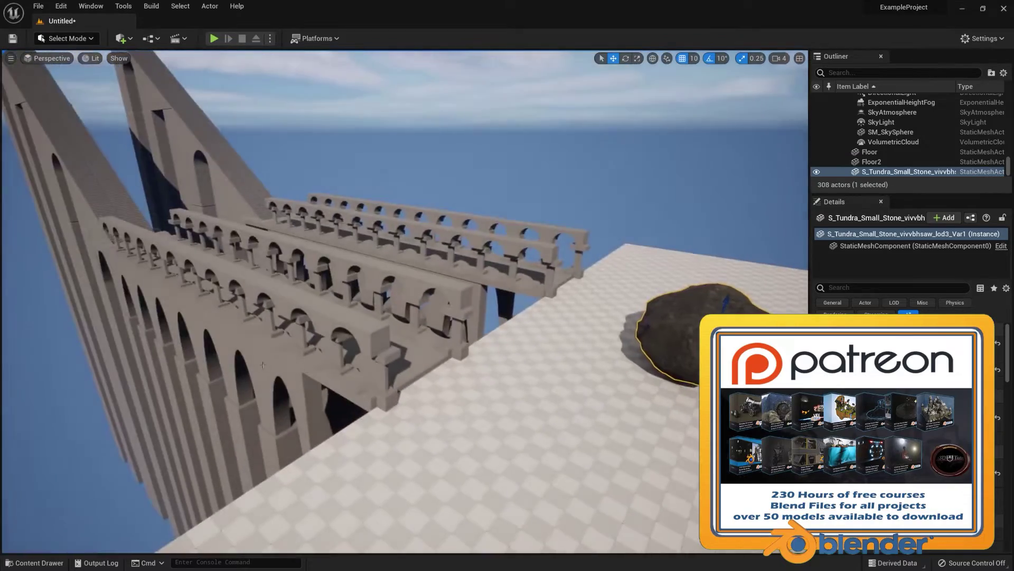
# Select the grouped arched bridge section between the tall ramps and the checkered floor, and inspect it from several sides.
pyautogui.moveTo(326, 317); pyautogui.dragTo(355, 349, button='right')
pyautogui.click(341, 335)
pyautogui.moveTo(369, 279)
pyautogui.mouseDown()
pyautogui.moveTo(385, 287)
pyautogui.moveTo(372, 277)
pyautogui.mouseUp()
pyautogui.moveTo(351, 280)
pyautogui.mouseDown(button='right')
pyautogui.moveTo(319, 265)
pyautogui.moveTo(351, 270)
pyautogui.mouseUp(button='right')
pyautogui.moveTo(565, 107); pyautogui.dragTo(532, 119, button='right')
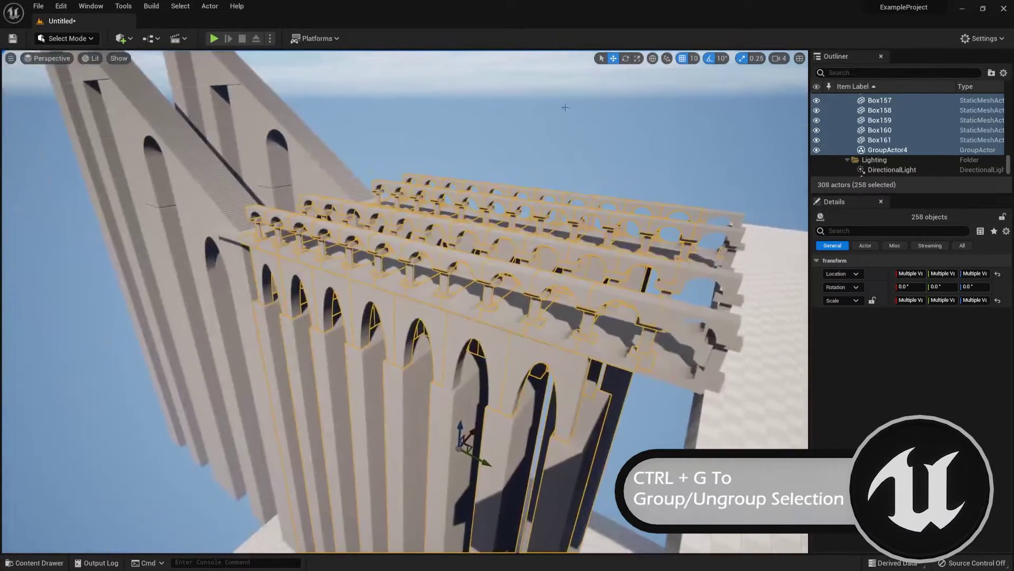
pyautogui.moveTo(273, 407); pyautogui.dragTo(353, 382, button='right')
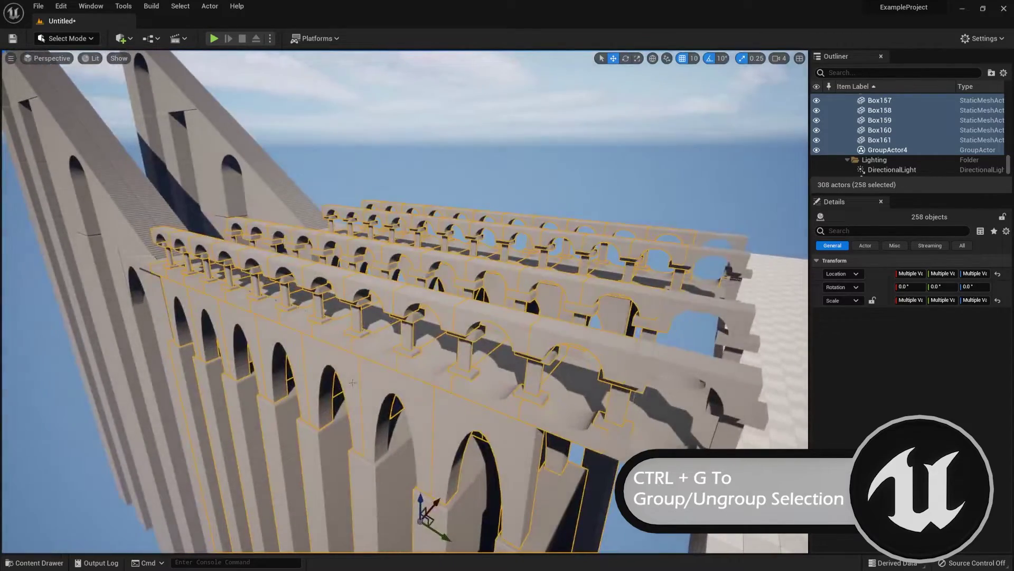
pyautogui.moveTo(538, 401); pyautogui.dragTo(541, 333, button='right')
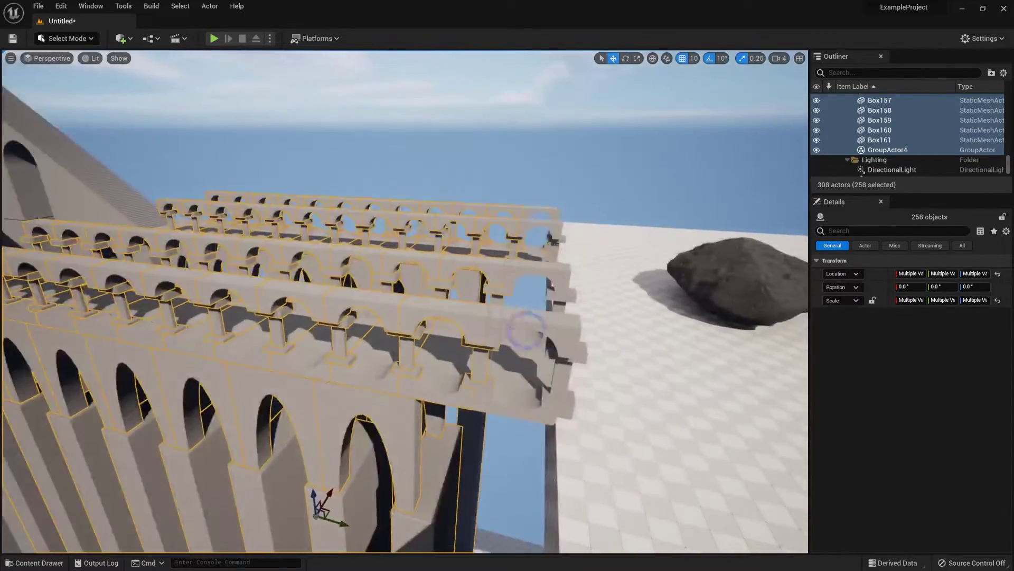
pyautogui.moveTo(554, 243); pyautogui.dragTo(292, 212, button='right')
pyautogui.moveTo(227, 272); pyautogui.dragTo(328, 272, button='right')
pyautogui.moveTo(338, 233); pyautogui.dragTo(295, 317, button='right')
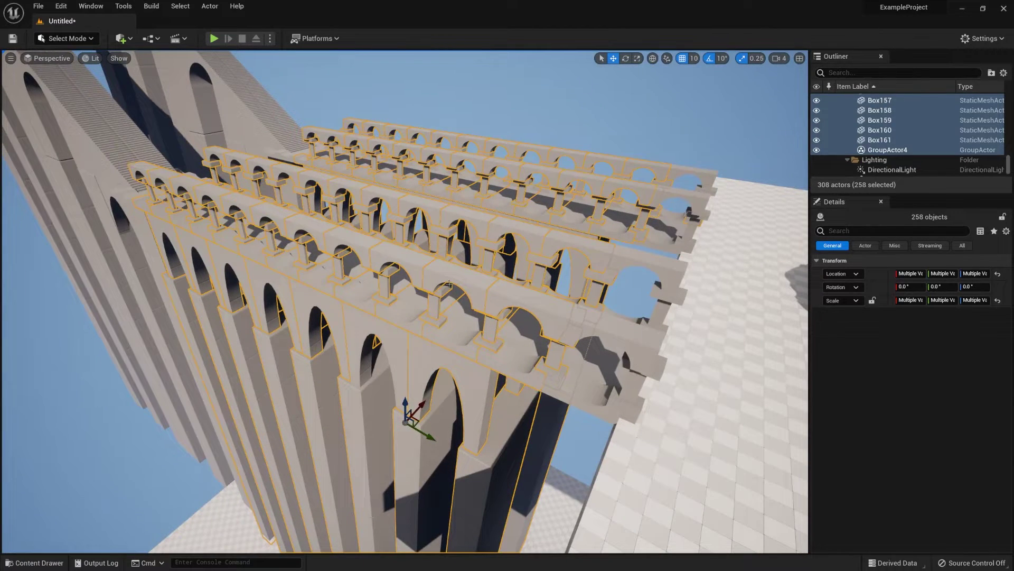
# Switch to Fracture mode and create a new geometry collection from the selected bridge in the Meteor_level folder.
pyautogui.click(71, 40)
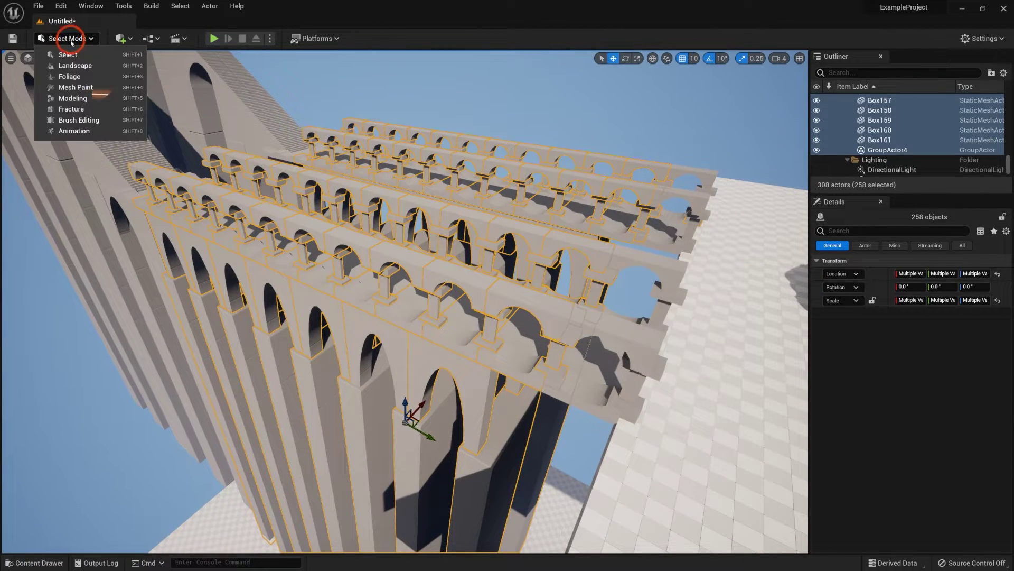
pyautogui.click(77, 109)
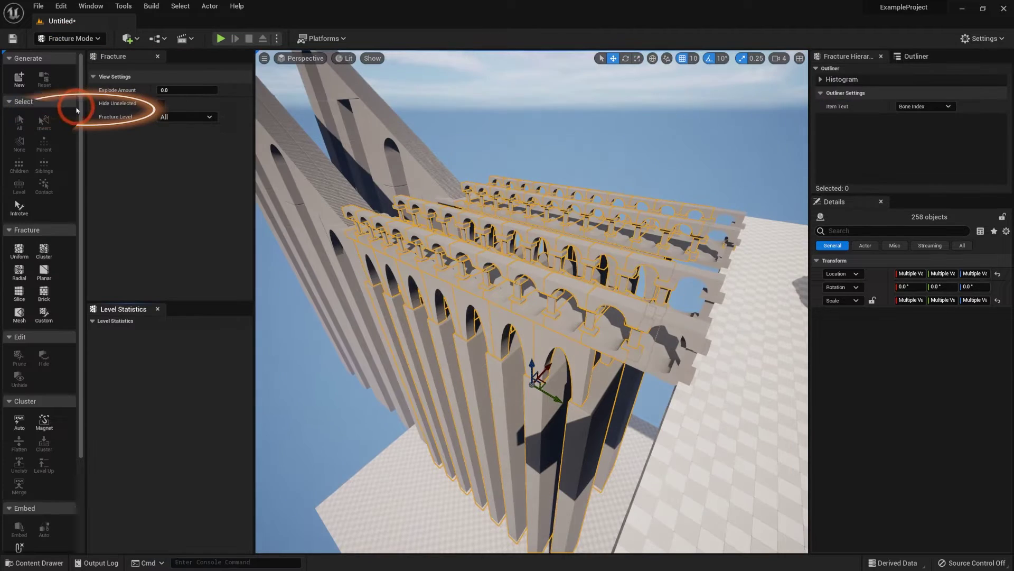
pyautogui.moveTo(445, 309)
pyautogui.mouseDown(button='right')
pyautogui.moveTo(464, 310)
pyautogui.moveTo(444, 308)
pyautogui.mouseUp(button='right')
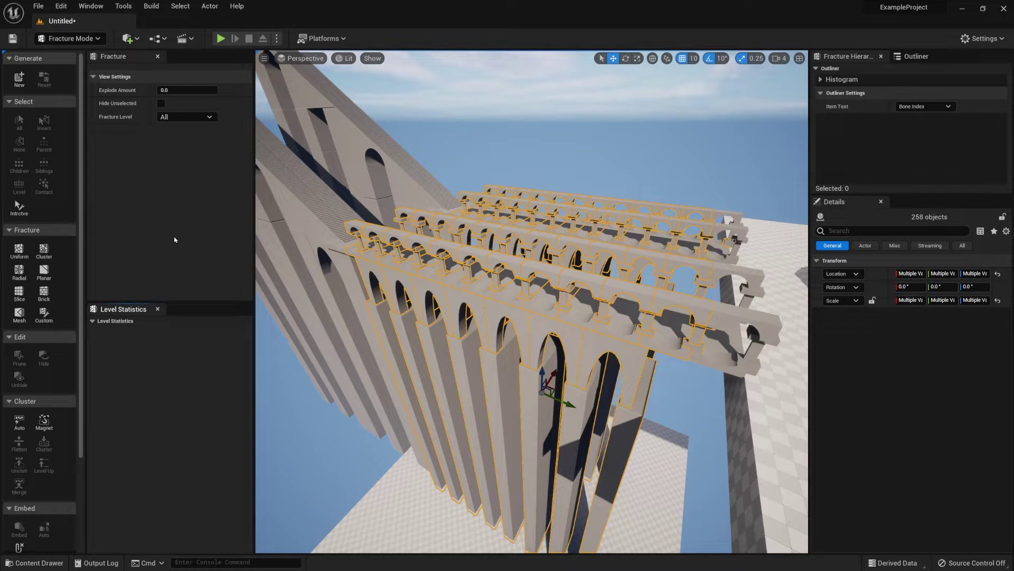
pyautogui.click(20, 80)
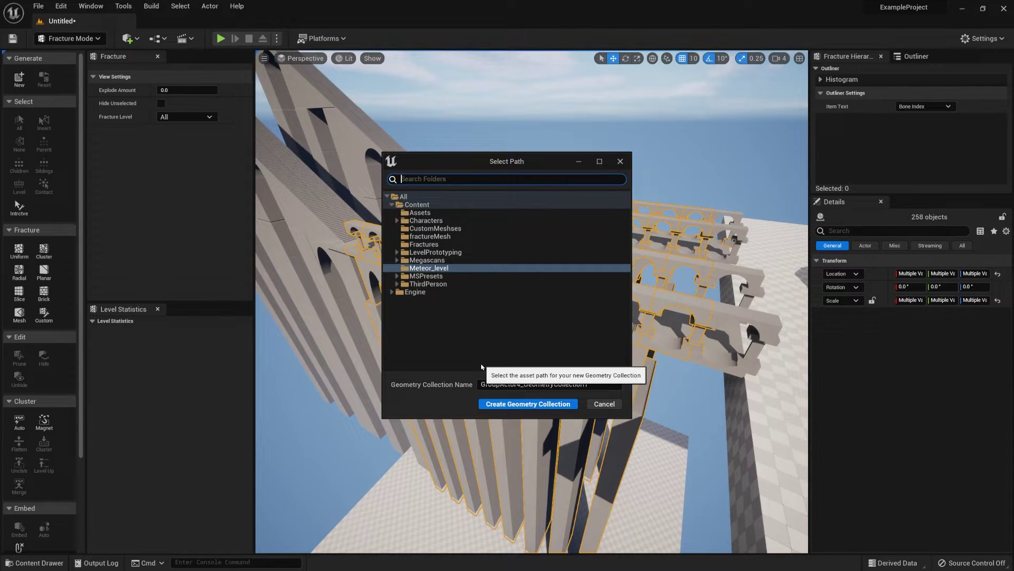
pyautogui.click(429, 269)
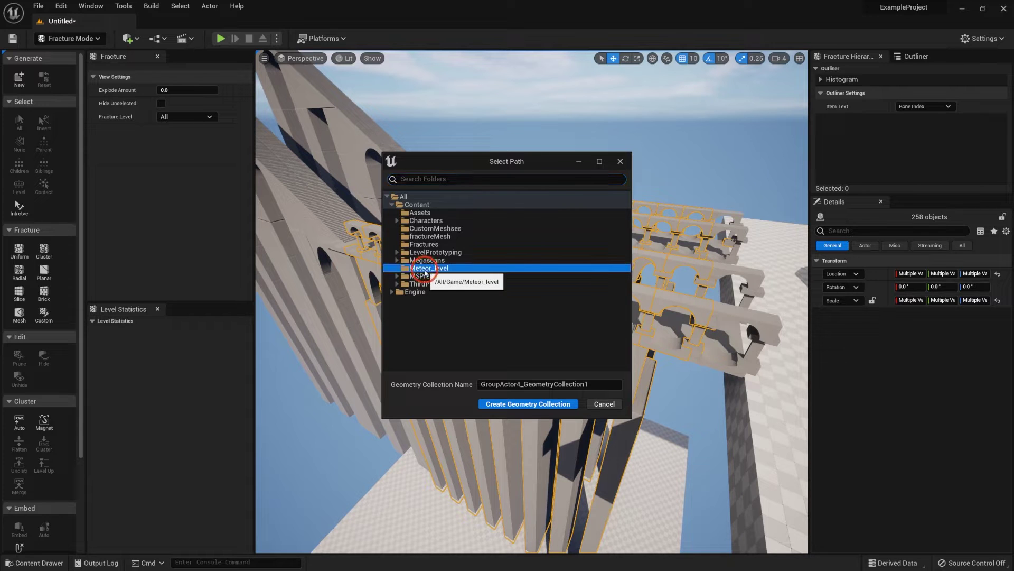
pyautogui.click(517, 406)
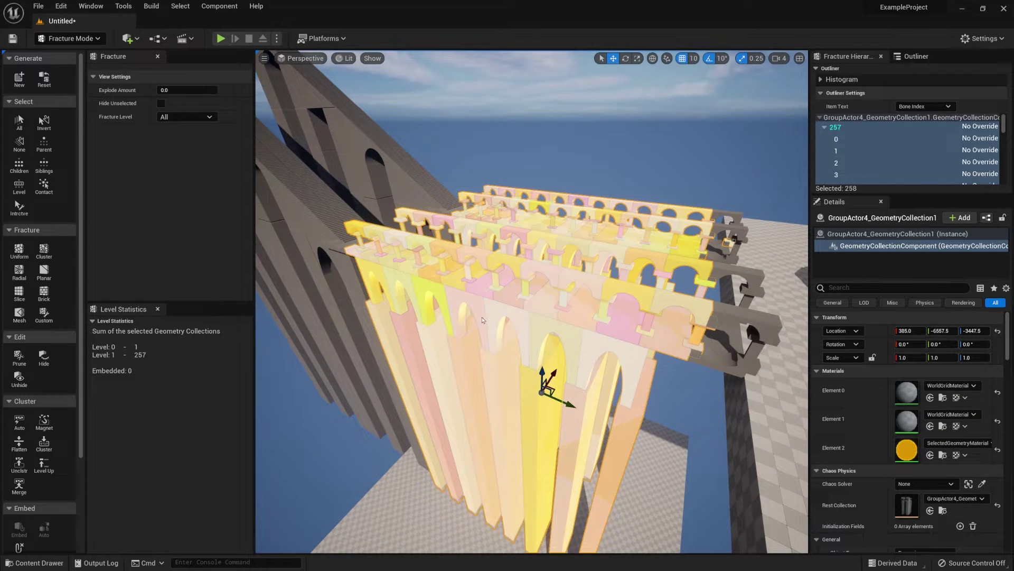
pyautogui.moveTo(485, 316)
pyautogui.mouseDown(button='right')
pyautogui.moveTo(507, 321)
pyautogui.moveTo(528, 302)
pyautogui.moveTo(575, 310)
pyautogui.moveTo(521, 298)
pyautogui.moveTo(625, 294)
pyautogui.moveTo(446, 296)
pyautogui.moveTo(555, 323)
pyautogui.moveTo(489, 315)
pyautogui.mouseUp(button='right')
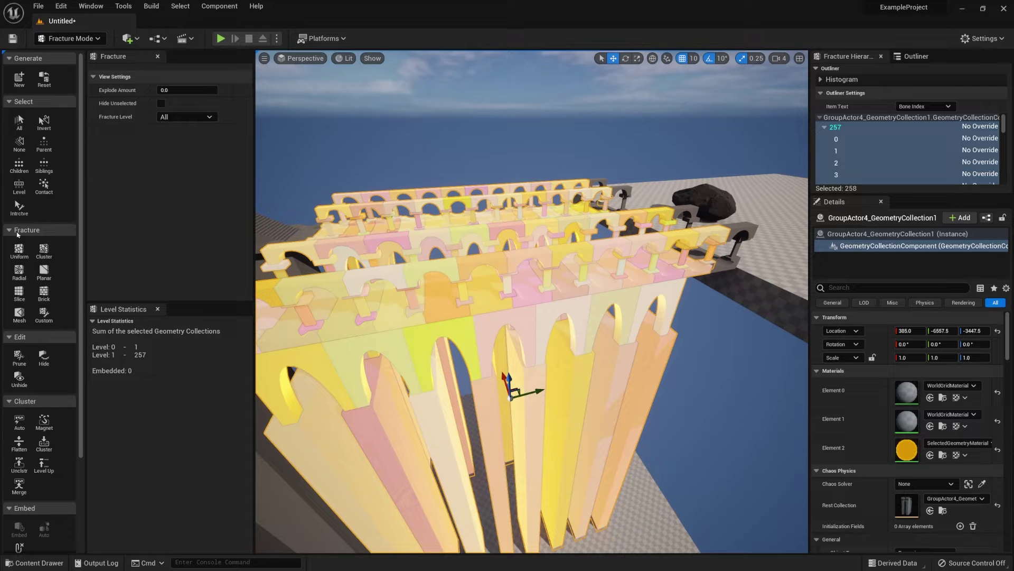
# Start a Uniform fracture on the bridge's geometry collection and inspect the Voronoi cut preview.
pyautogui.click(19, 251)
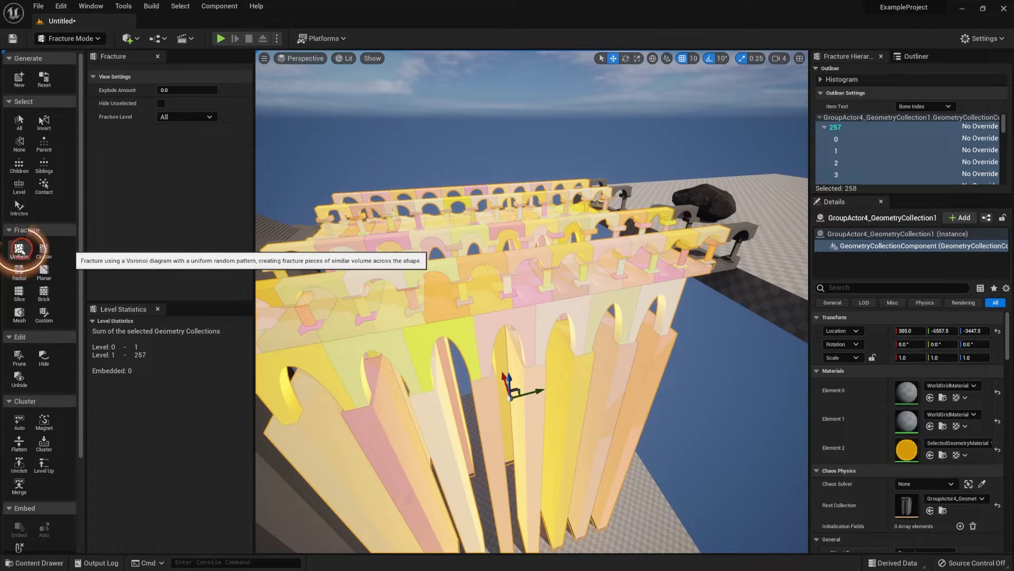
pyautogui.moveTo(394, 316); pyautogui.dragTo(344, 269, button='right')
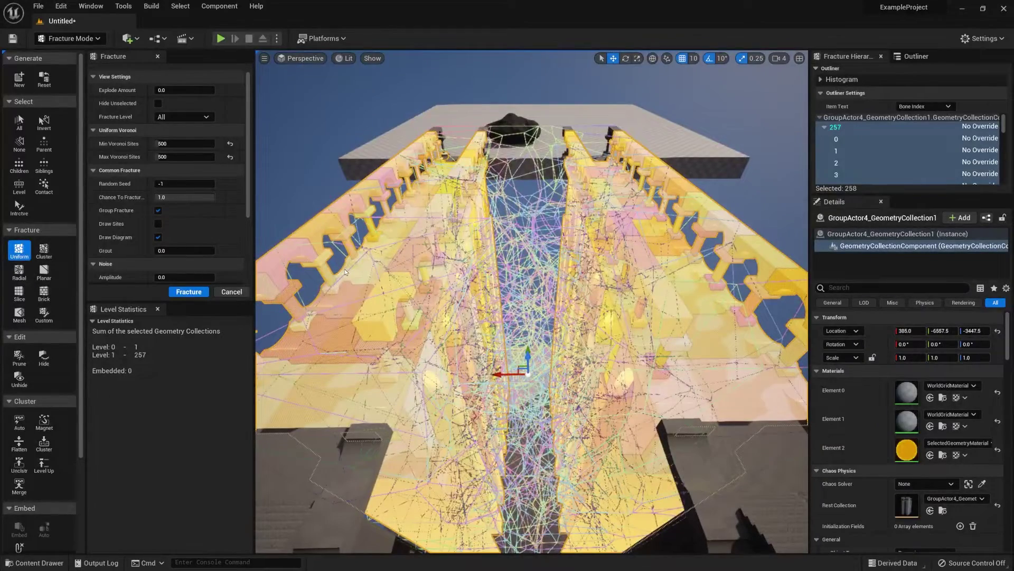
pyautogui.moveTo(377, 304); pyautogui.dragTo(411, 334, button='right')
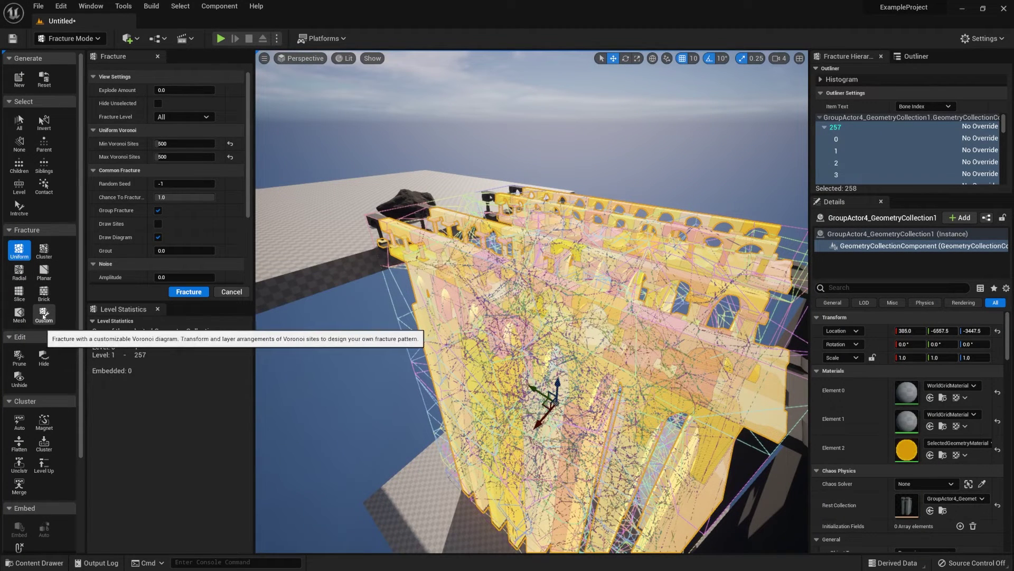
pyautogui.moveTo(455, 373); pyautogui.dragTo(486, 352, button='right')
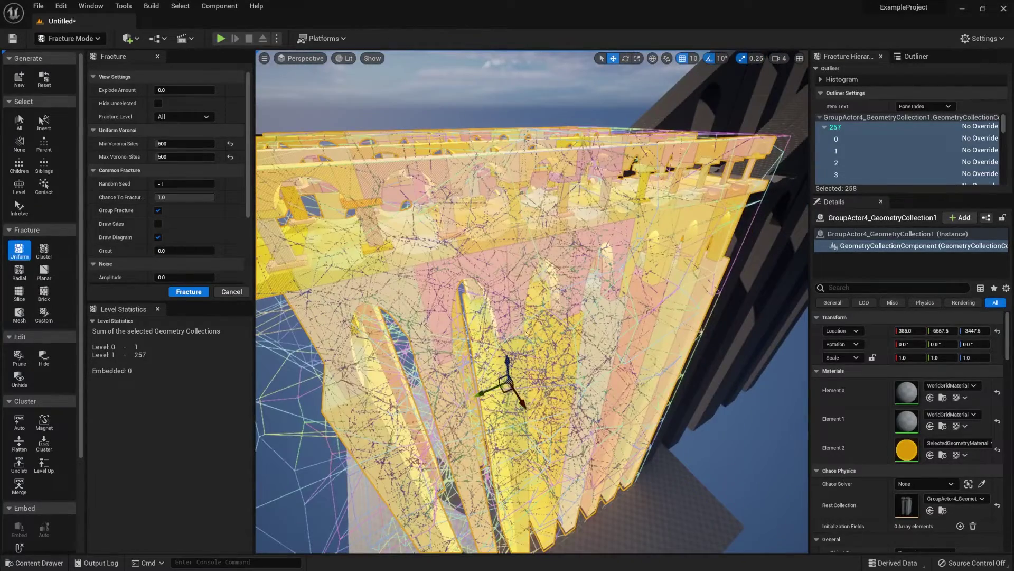
pyautogui.moveTo(582, 329); pyautogui.dragTo(552, 307, button='right')
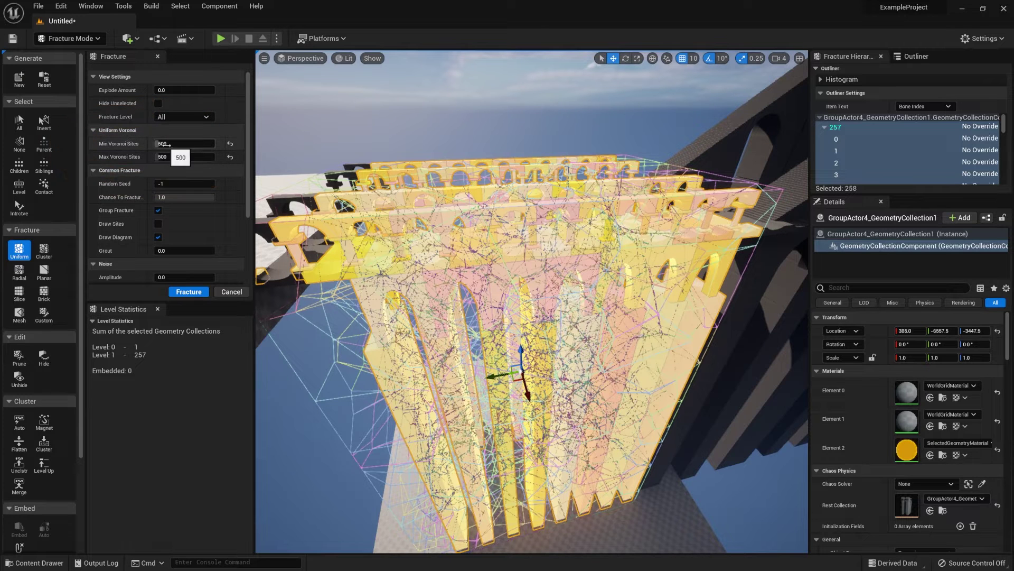
# Preview the Uniform fracture with the minimum and maximum Voronoi sites set to 10.
pyautogui.write('10')
pyautogui.press('Return')
pyautogui.press('Return')
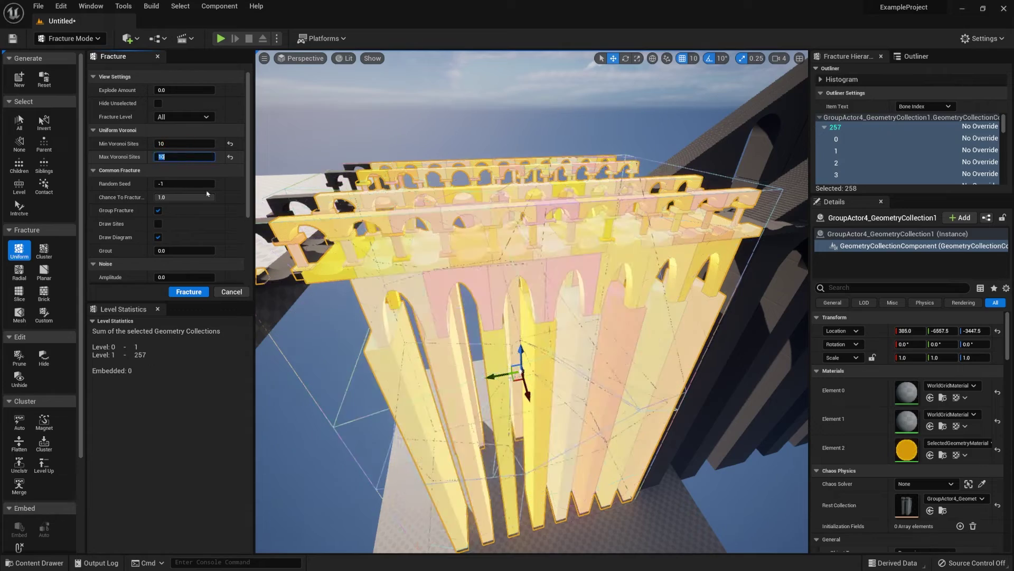
pyautogui.moveTo(483, 336); pyautogui.dragTo(368, 257, button='right')
pyautogui.moveTo(460, 291); pyautogui.dragTo(428, 281, button='right')
# Set the minimum and maximum Voronoi sites to 500 and fracture the bridge's geometry collection.
pyautogui.click(175, 144)
pyautogui.write('500')
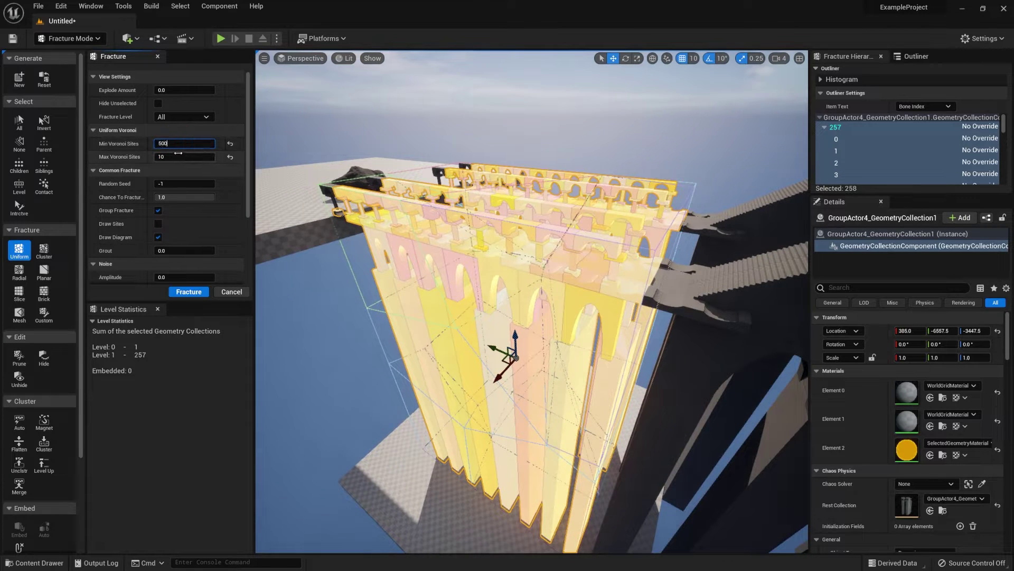
pyautogui.click(178, 157)
pyautogui.write('500')
pyautogui.press('Return')
pyautogui.moveTo(548, 318); pyautogui.dragTo(542, 308, button='right')
pyautogui.moveTo(463, 370); pyautogui.dragTo(399, 242, button='right')
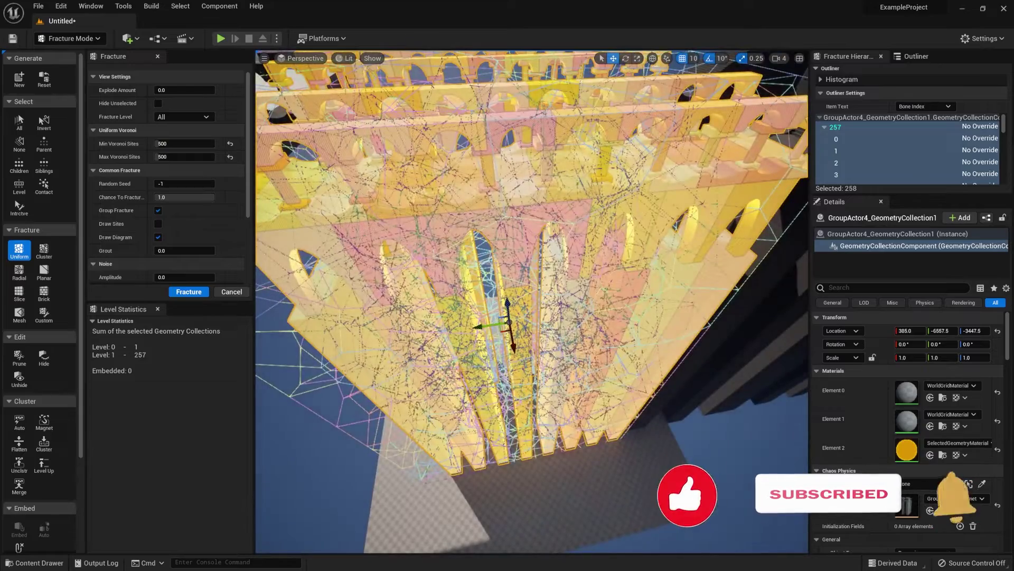
pyautogui.moveTo(441, 276); pyautogui.dragTo(455, 299, button='right')
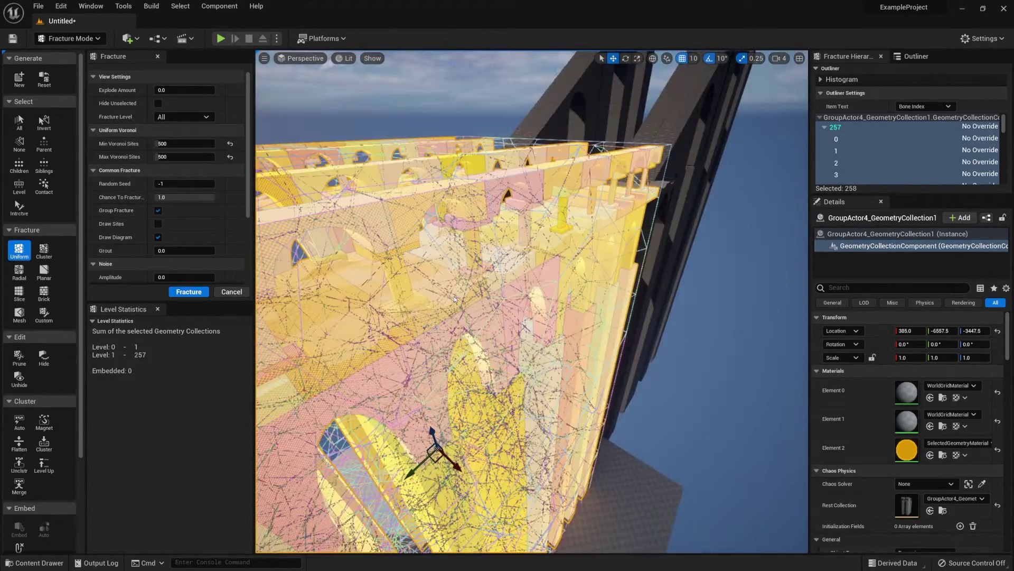
pyautogui.moveTo(384, 289); pyautogui.dragTo(429, 285, button='right')
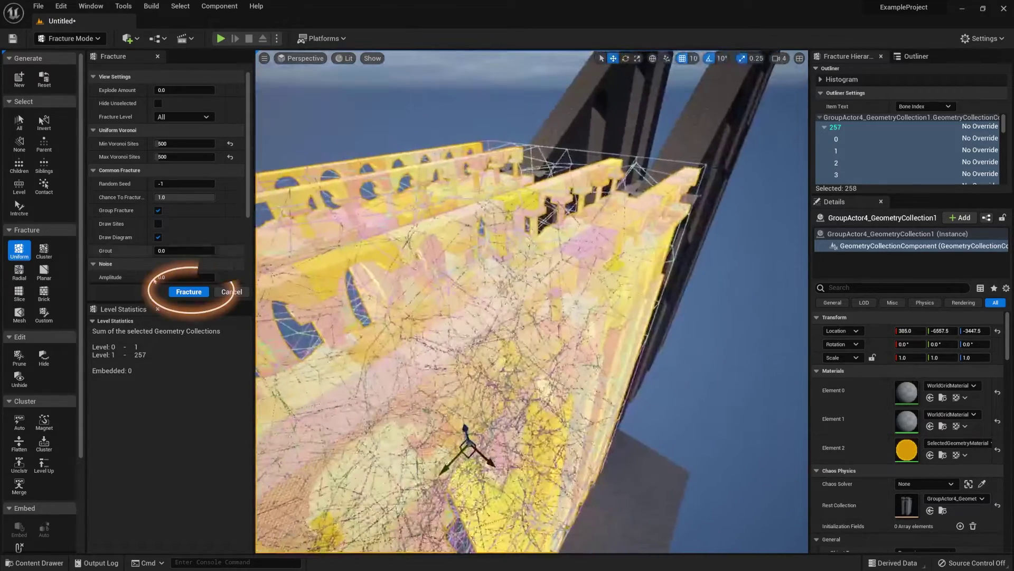
pyautogui.click(194, 293)
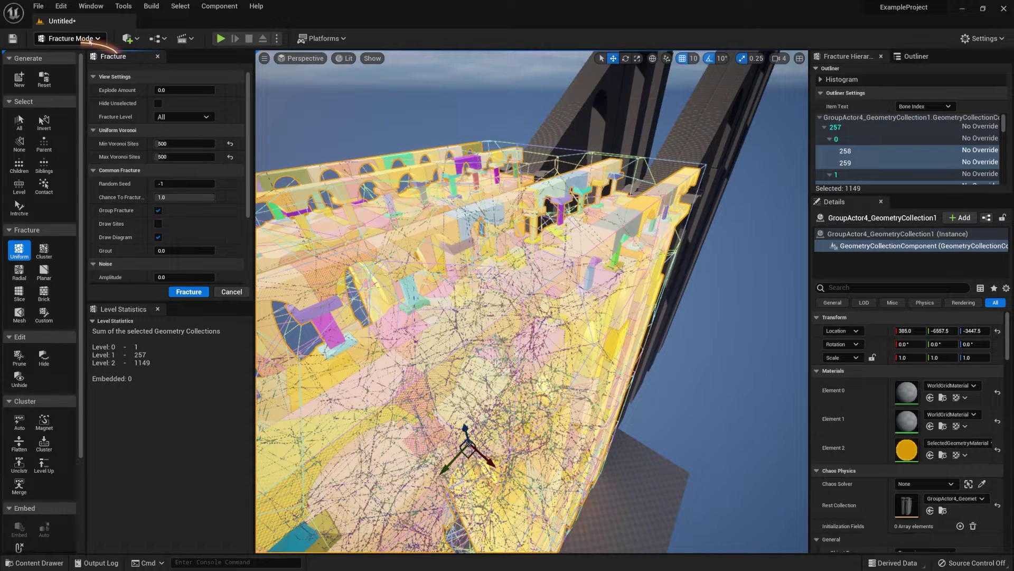
# Return to Select mode and turn off Show Bone Colors for the bridge's geometry collection.
pyautogui.click(90, 40)
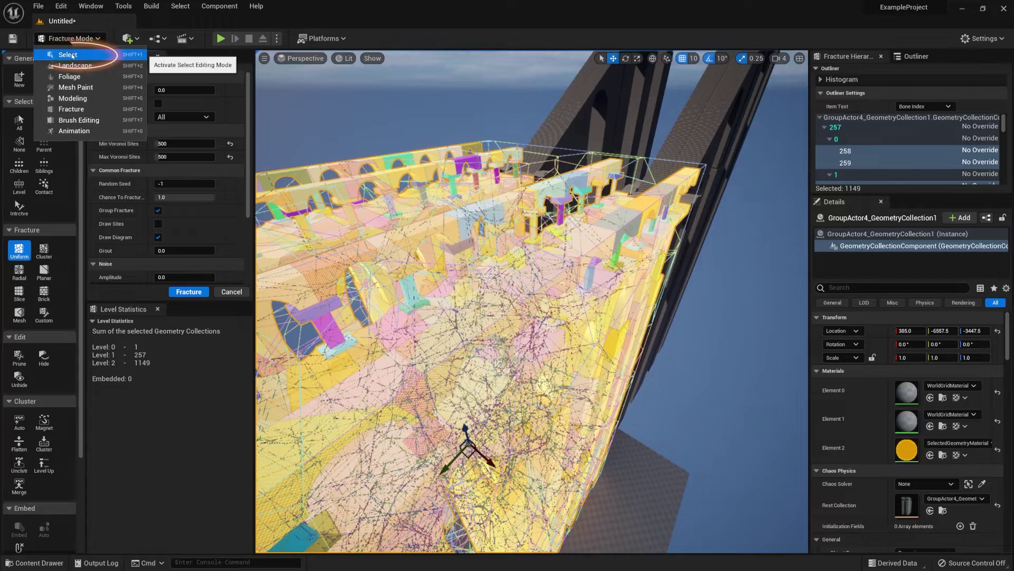
pyautogui.click(67, 54)
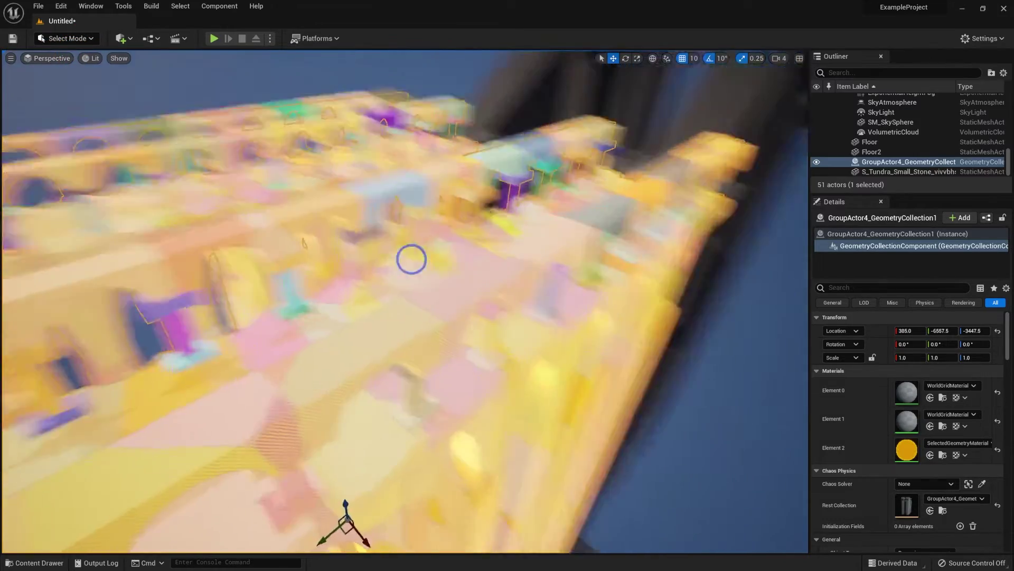
pyautogui.moveTo(411, 259); pyautogui.dragTo(384, 288, button='right')
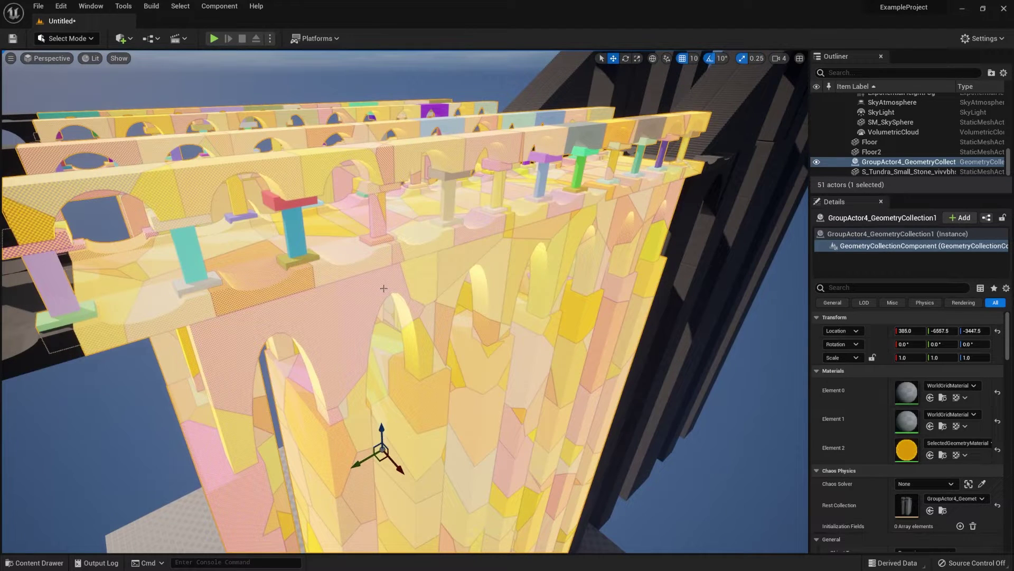
pyautogui.moveTo(375, 302); pyautogui.dragTo(412, 282, button='right')
pyautogui.click(827, 162)
pyautogui.moveTo(352, 290); pyautogui.dragTo(394, 313, button='right')
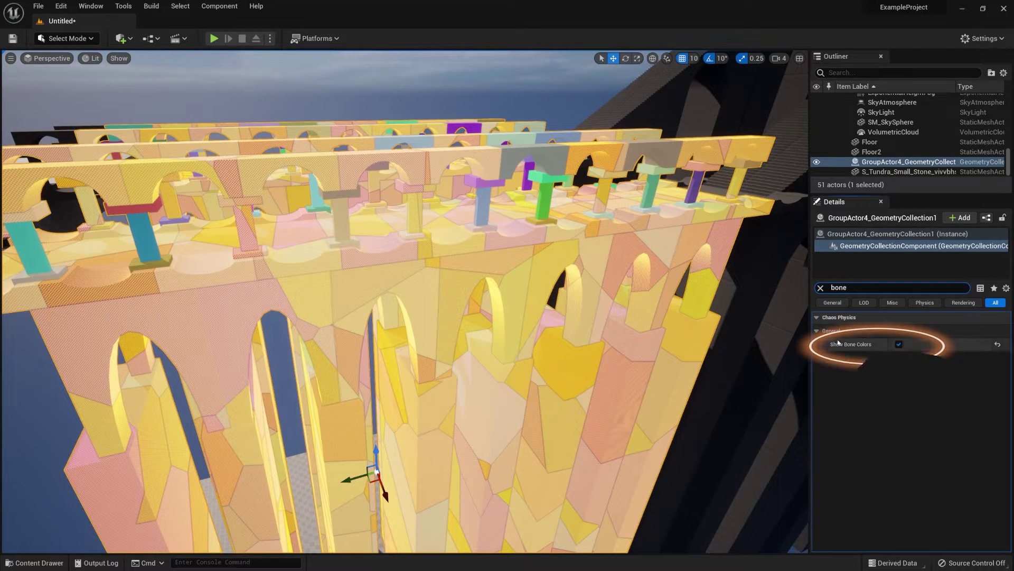
pyautogui.click(900, 345)
pyautogui.moveTo(456, 311); pyautogui.dragTo(520, 330, button='right')
pyautogui.moveTo(457, 312); pyautogui.dragTo(436, 326, button='right')
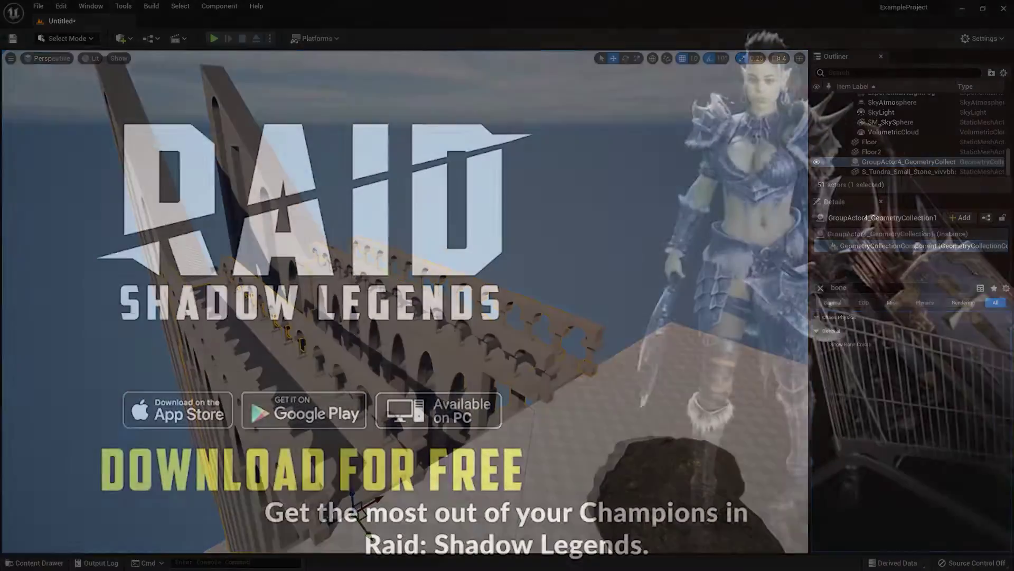